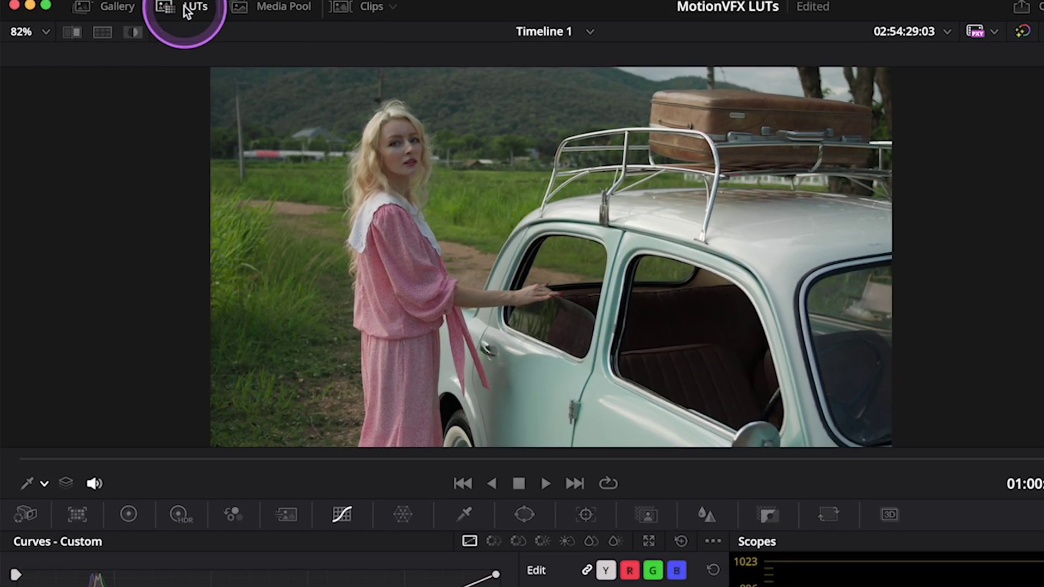
Expand the LUT library to the MotionVFX folder showing mLUT Cine and mLUT Film 3, then play the clip
left_click(173, 10)
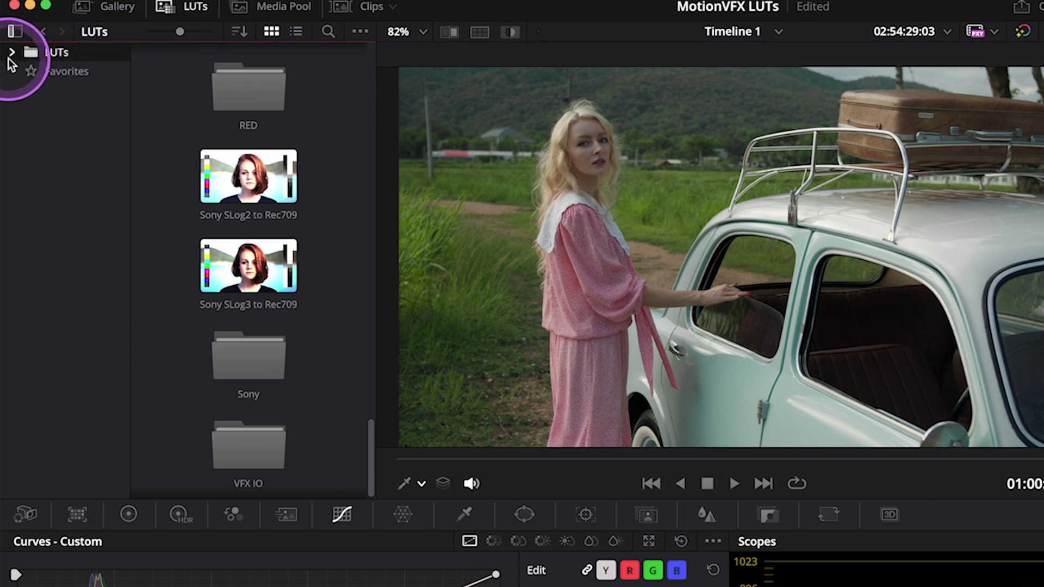
left_click(12, 54)
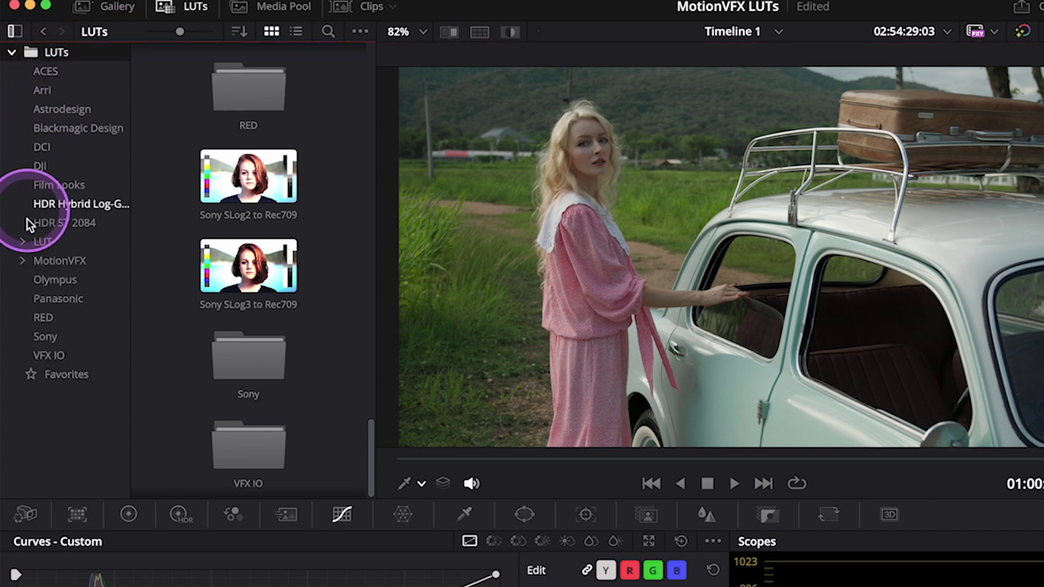
left_click(28, 260)
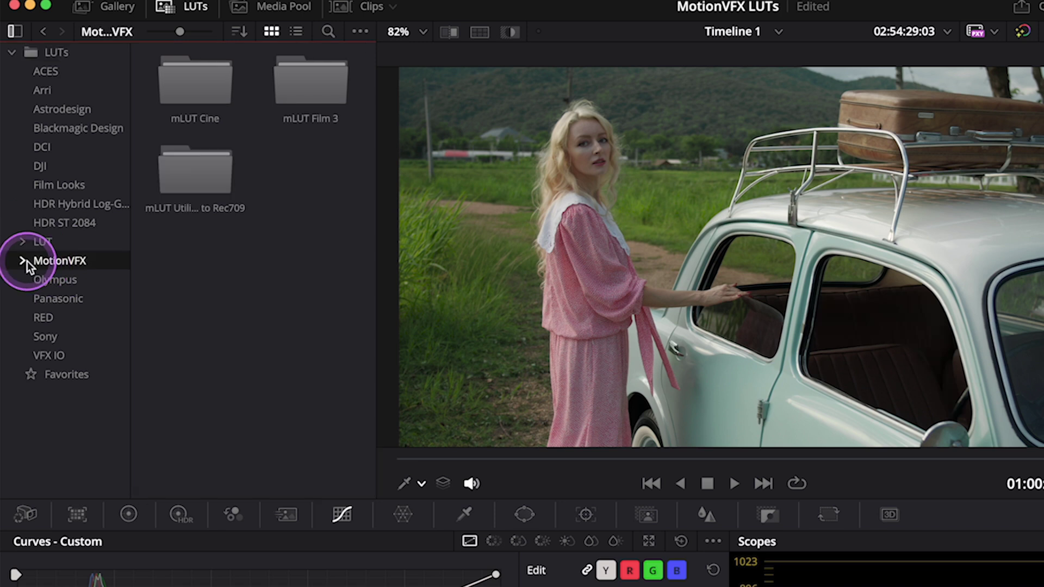
left_click(23, 260)
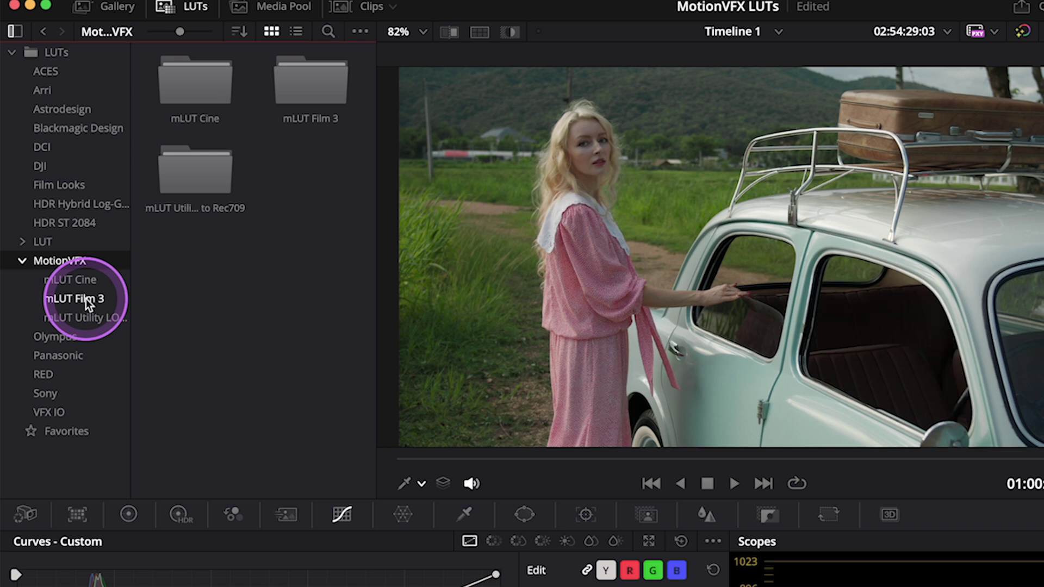
key("space")
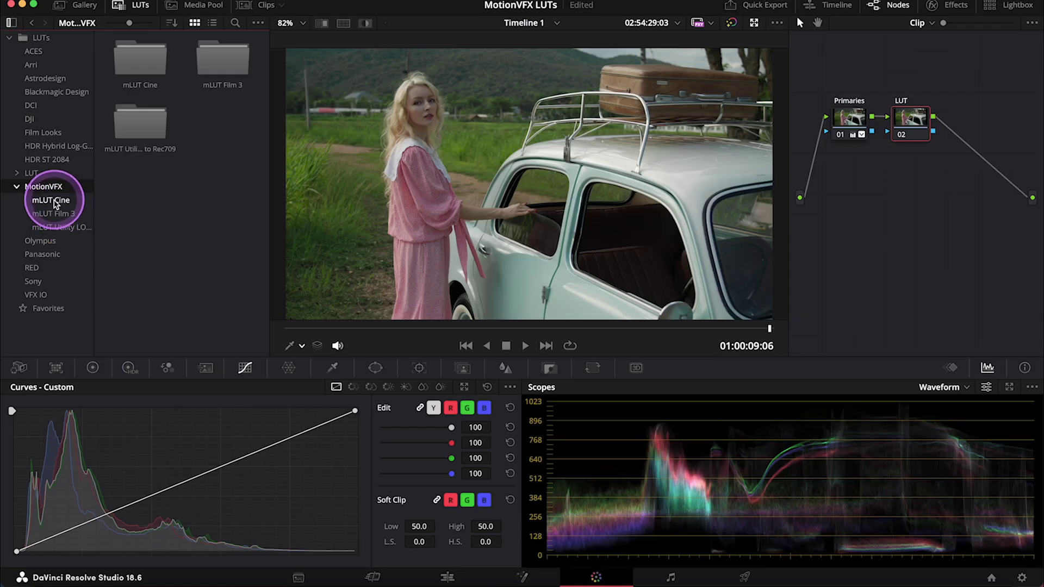
Browse the mLUT Cine LUT thumbnails in the LUT browser
left_click(52, 201)
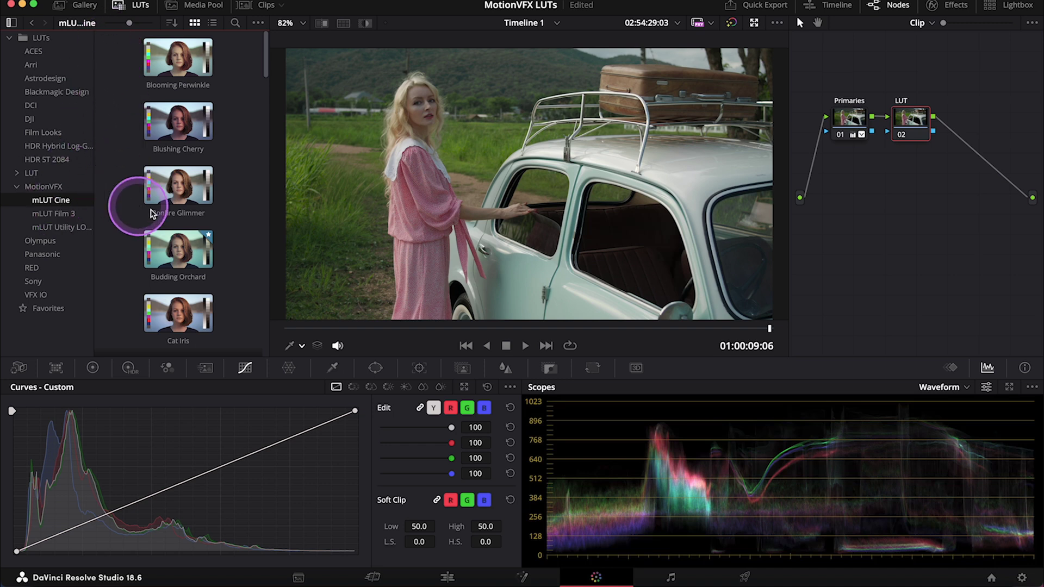
scroll(255, 139, "down", 10)
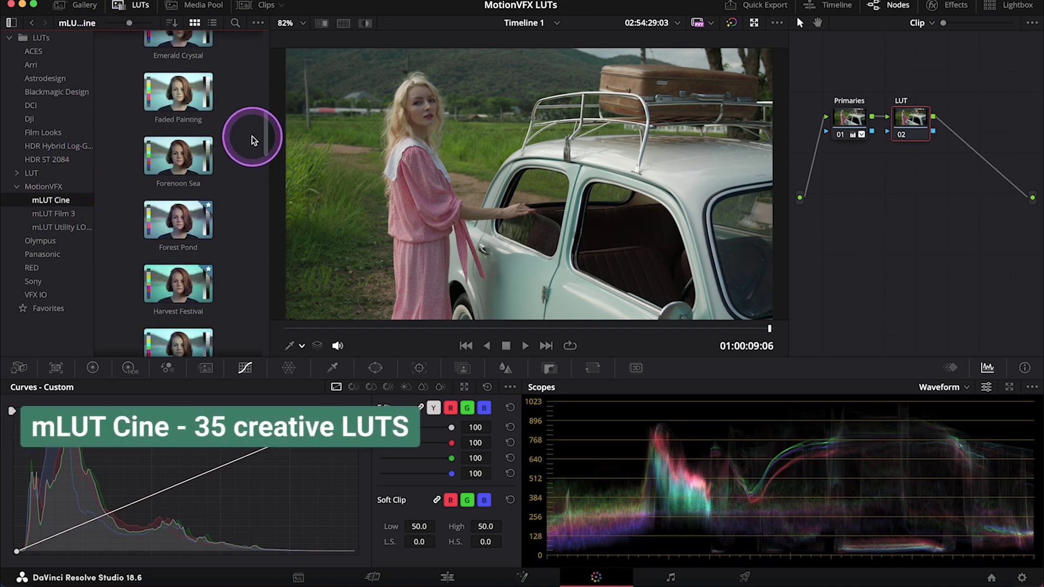
scroll(252, 140, "up", 10)
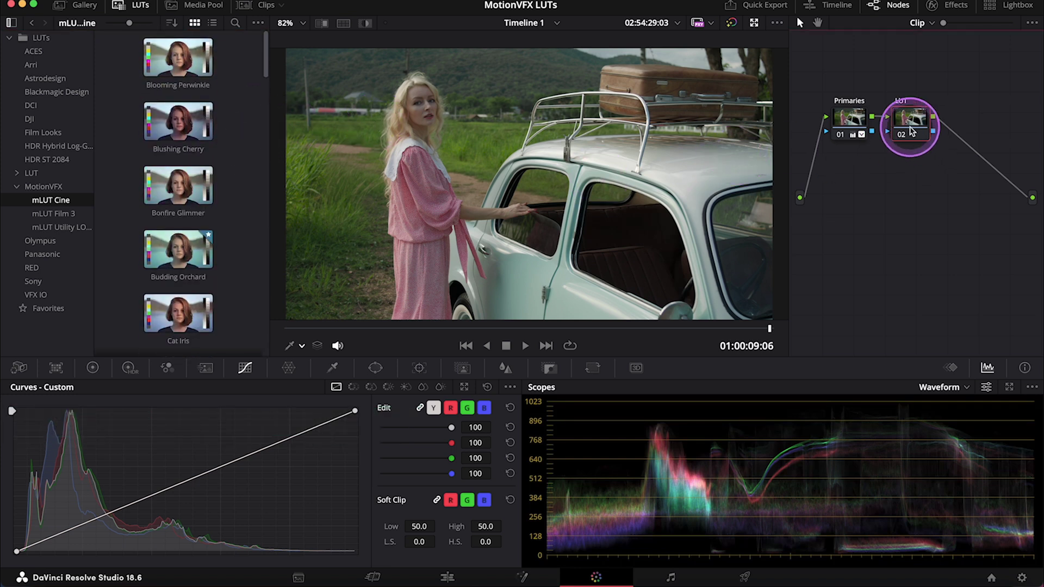
Apply the MotionVFX mLUT Cine Ice Sculpture LUT to node 02
right_click(910, 130)
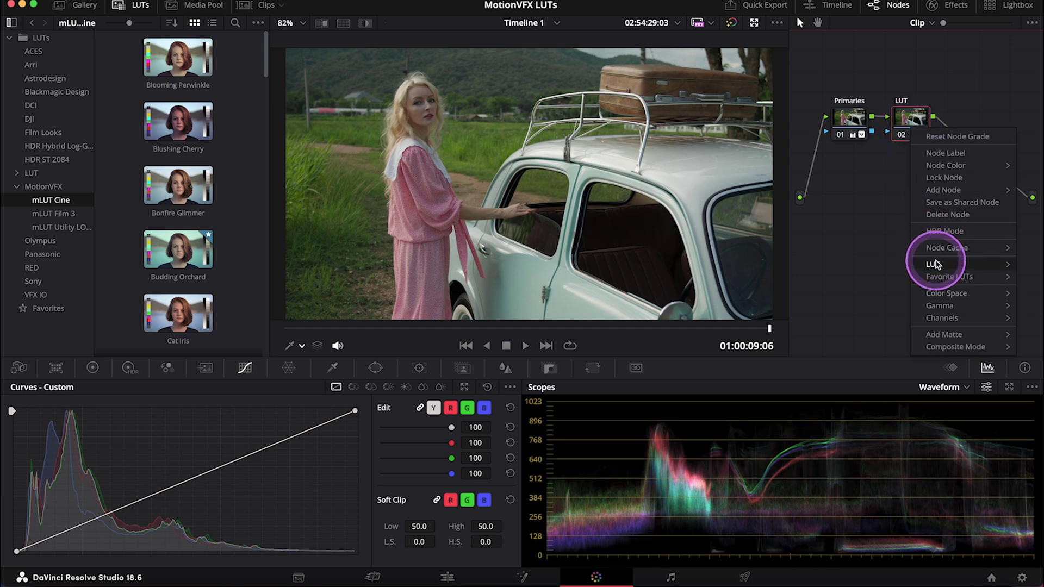
mouse_move(934, 264)
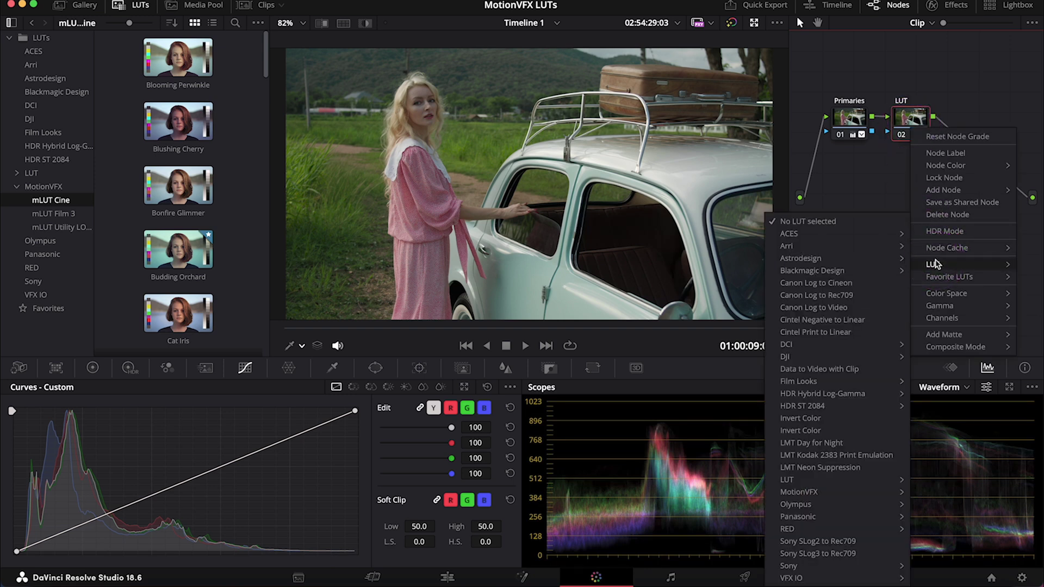
left_click(824, 492)
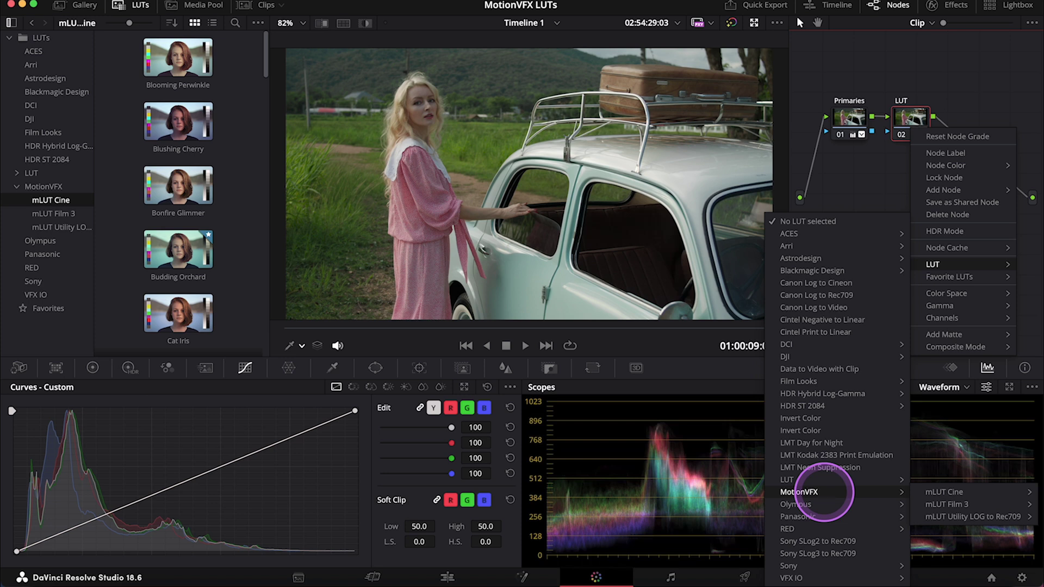
left_click(931, 494)
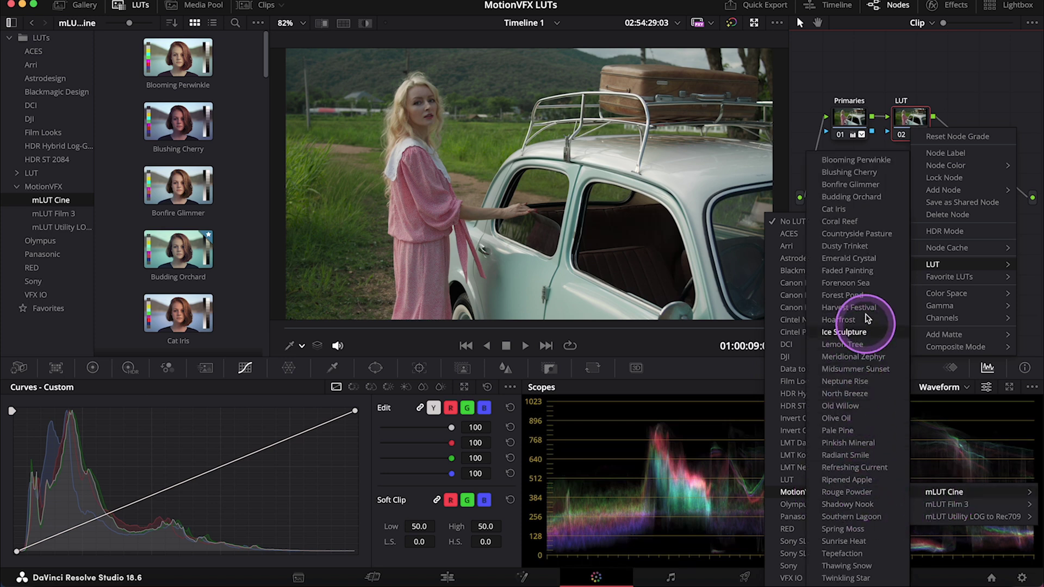
left_click(865, 325)
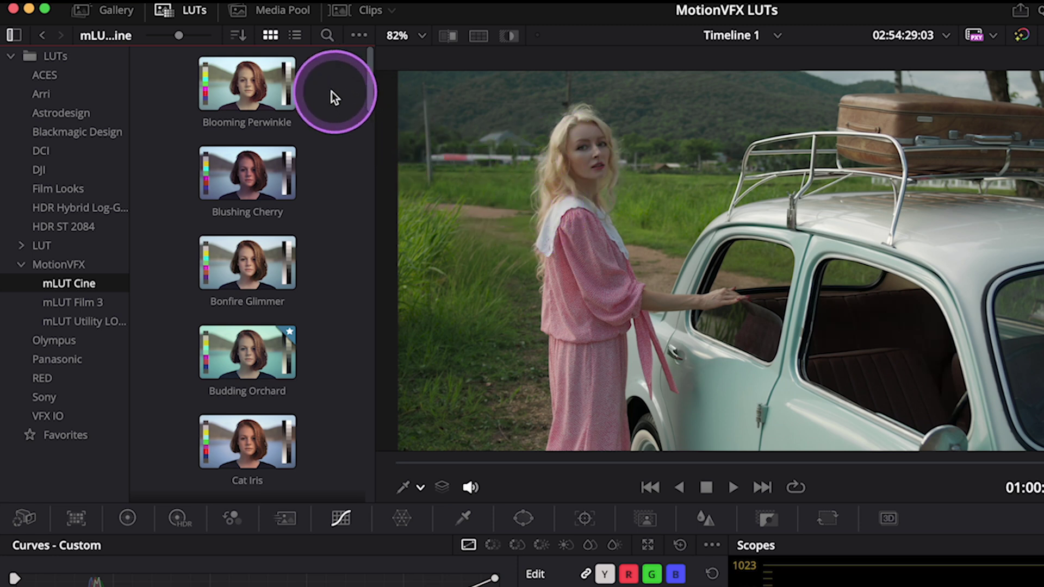
Preview the Blooming Perwinkle LUT grade on the clip
left_click(254, 90)
left_click_drag(255, 91, 230, 96)
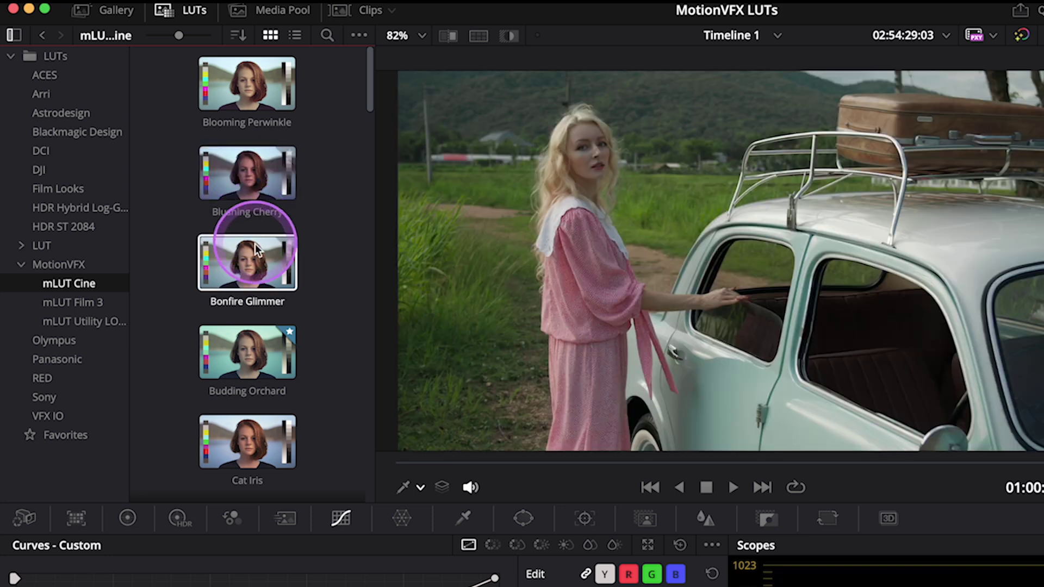
scroll(253, 348, "down", 5)
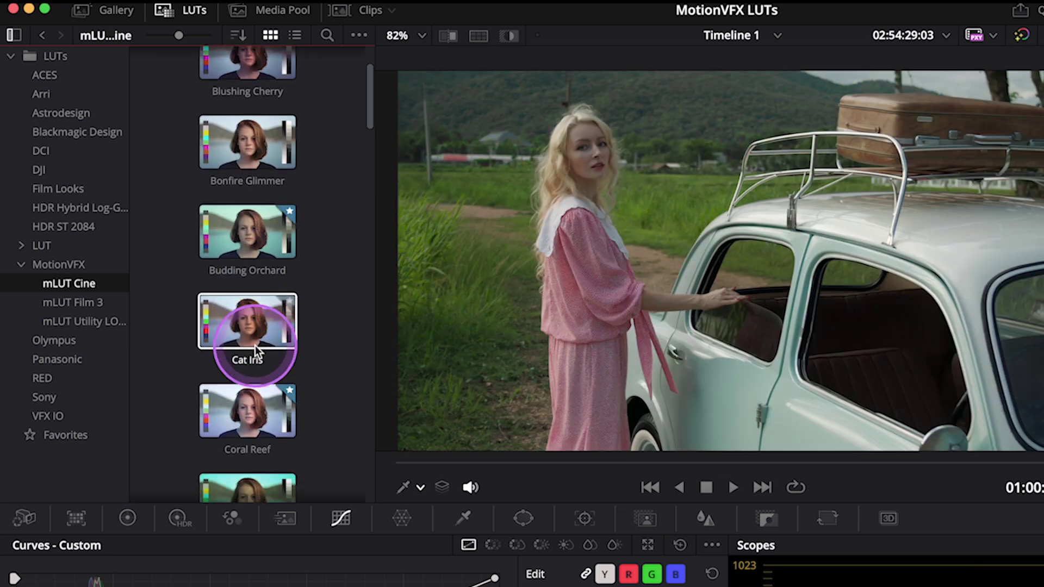
scroll(253, 348, "down", 10)
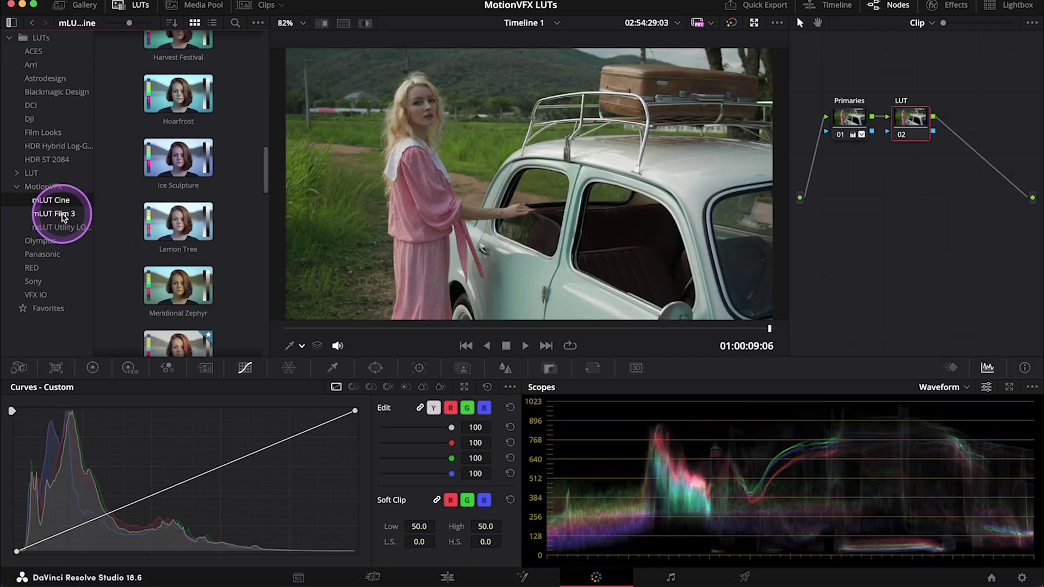
Open the mLUT Film 3 collection and scroll down to the Carob LUT
left_click(83, 304)
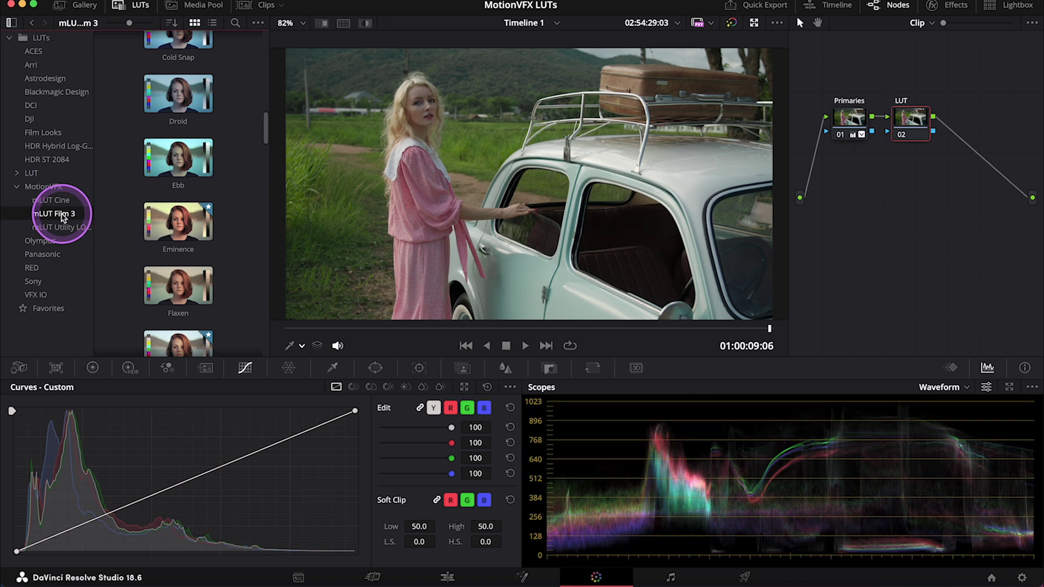
scroll(121, 128, "up", 5)
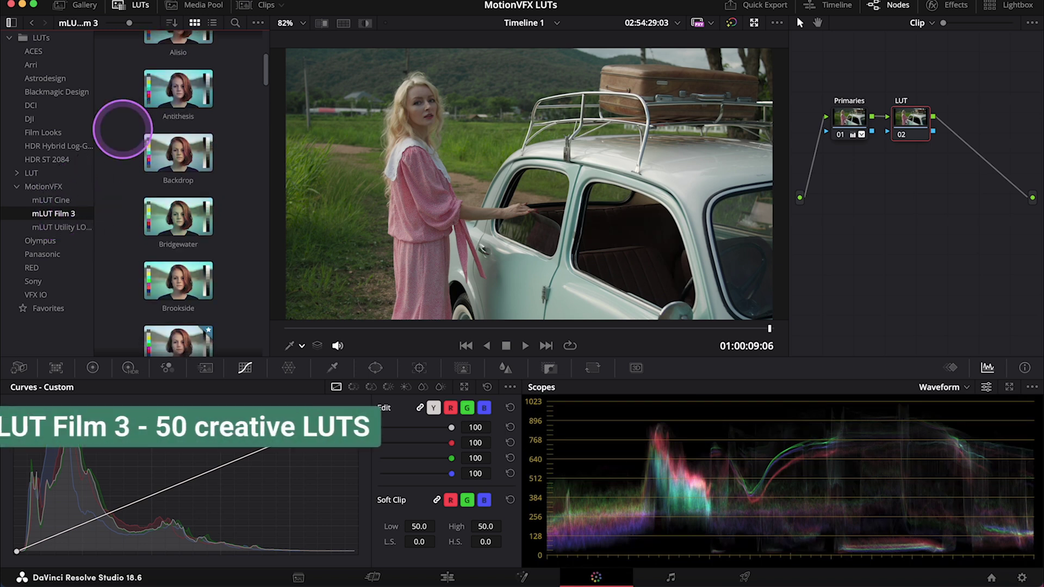
left_click(185, 77)
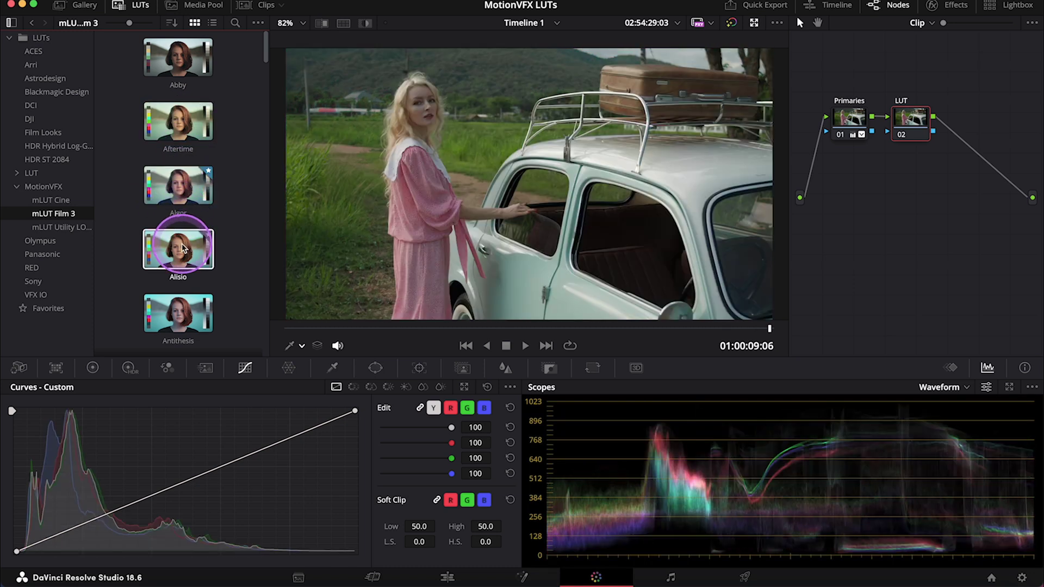
scroll(170, 249, "down", 5)
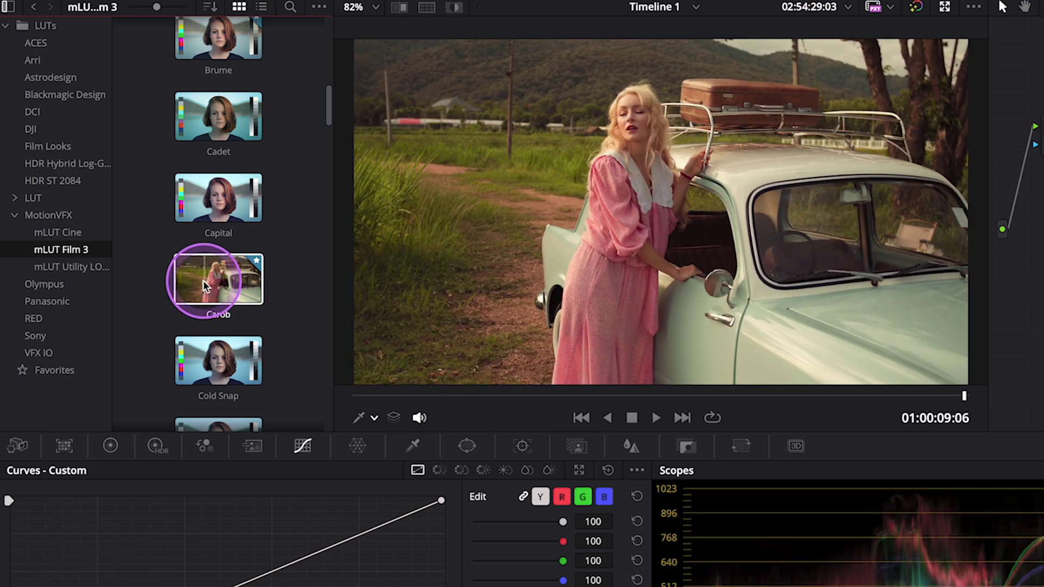
Drop the Carob LUT onto the LUT node, then bypass and restore the grade to compare
left_click_drag(210, 287, 892, 276)
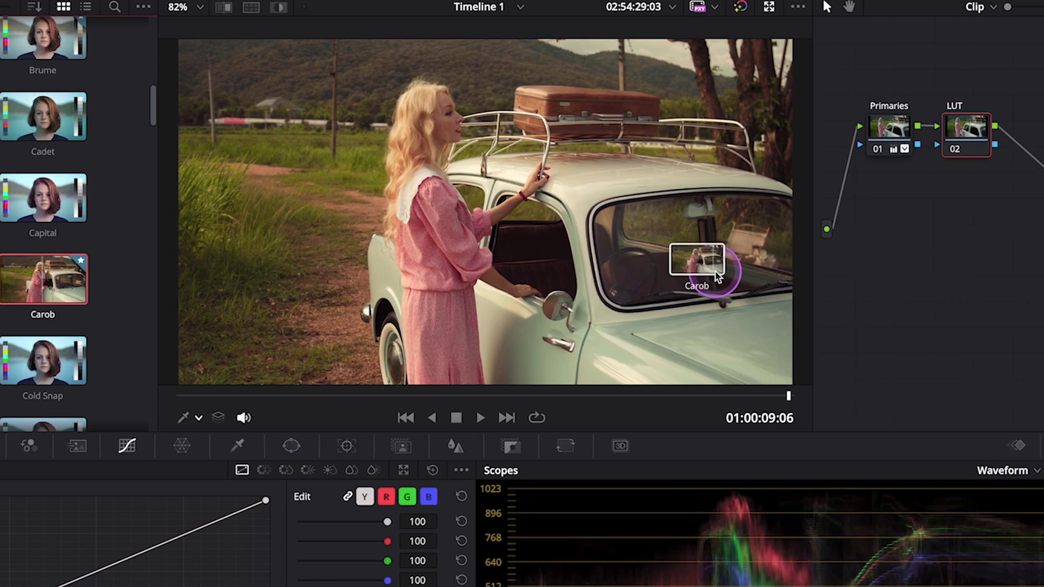
left_click_drag(717, 276, 979, 144)
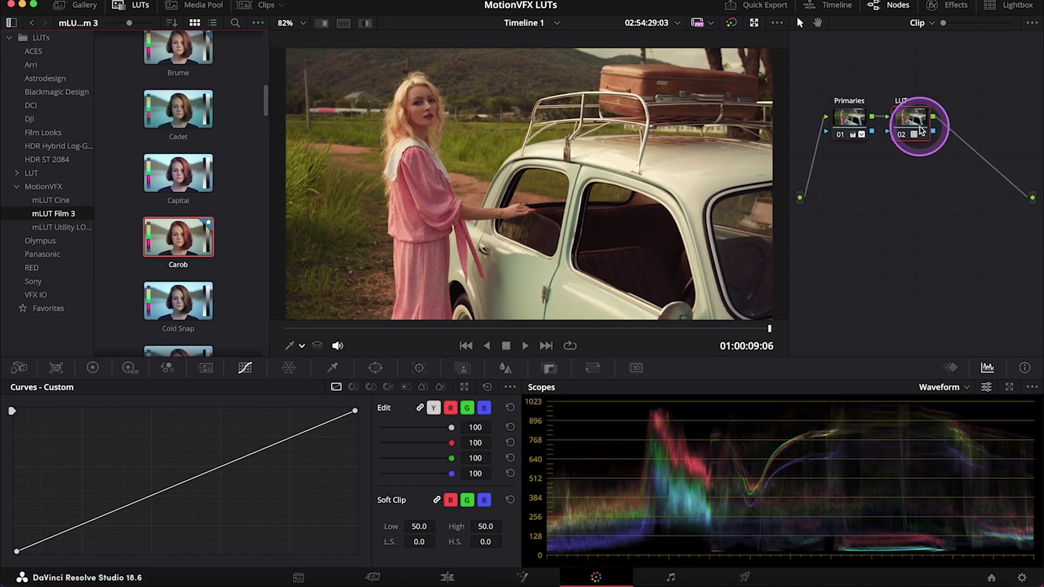
left_click_drag(920, 131, 920, 131)
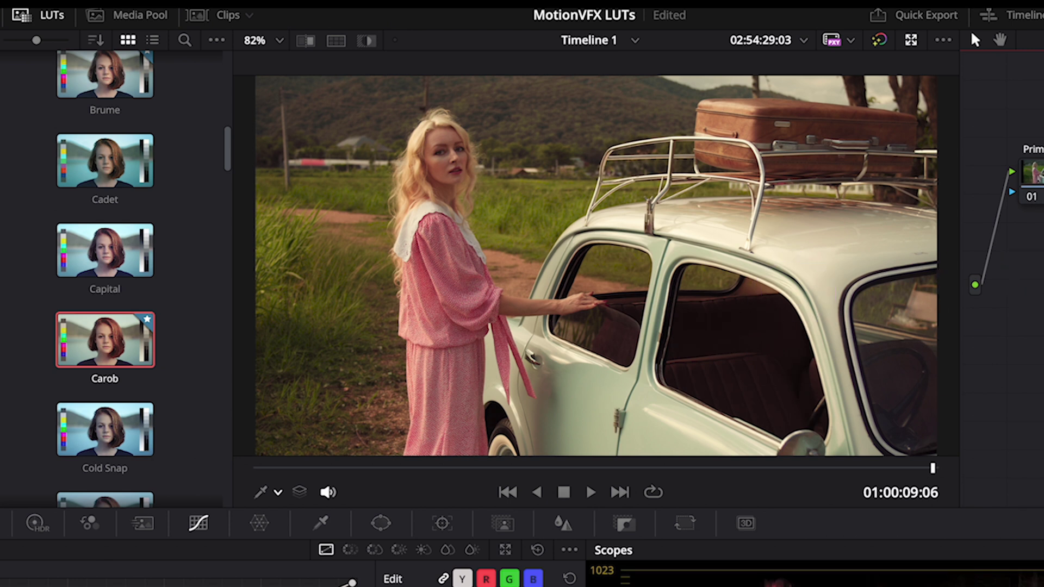
key("ctrl+d")
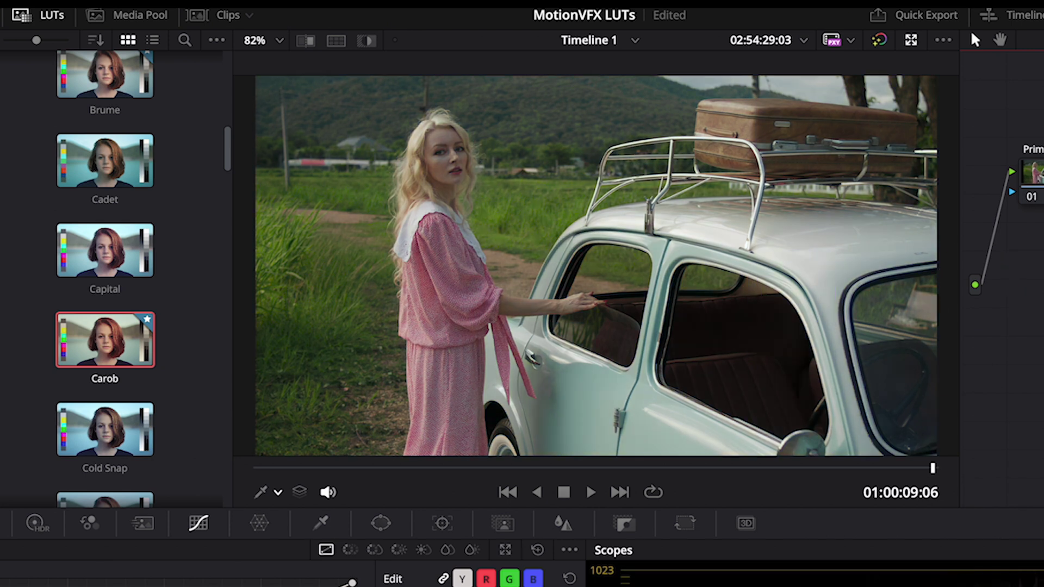
key("ctrl+d")
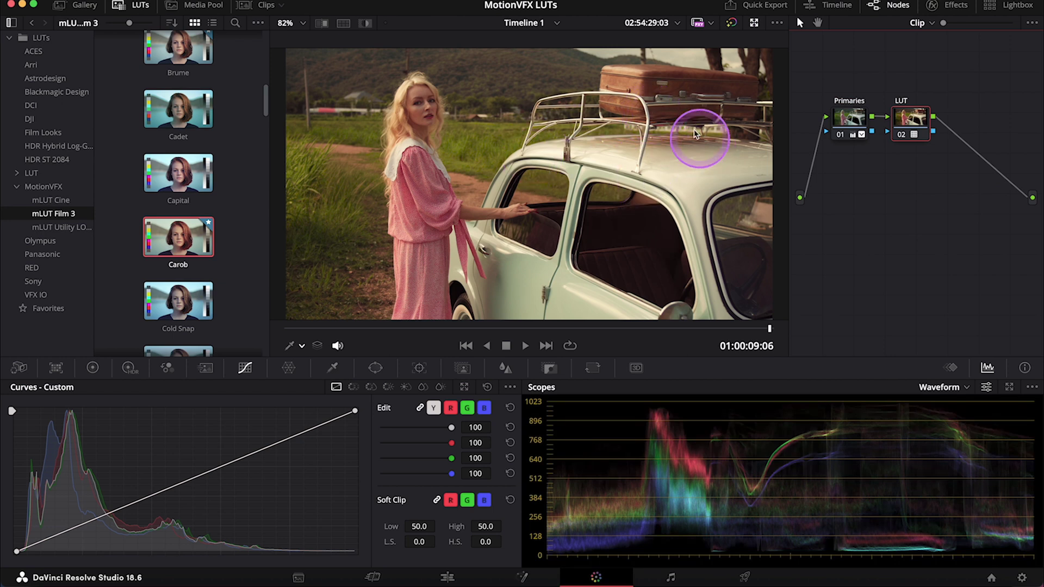
Insert a new serial node before the LUT node, between Primaries and LUT
left_click_drag(905, 129, 941, 129)
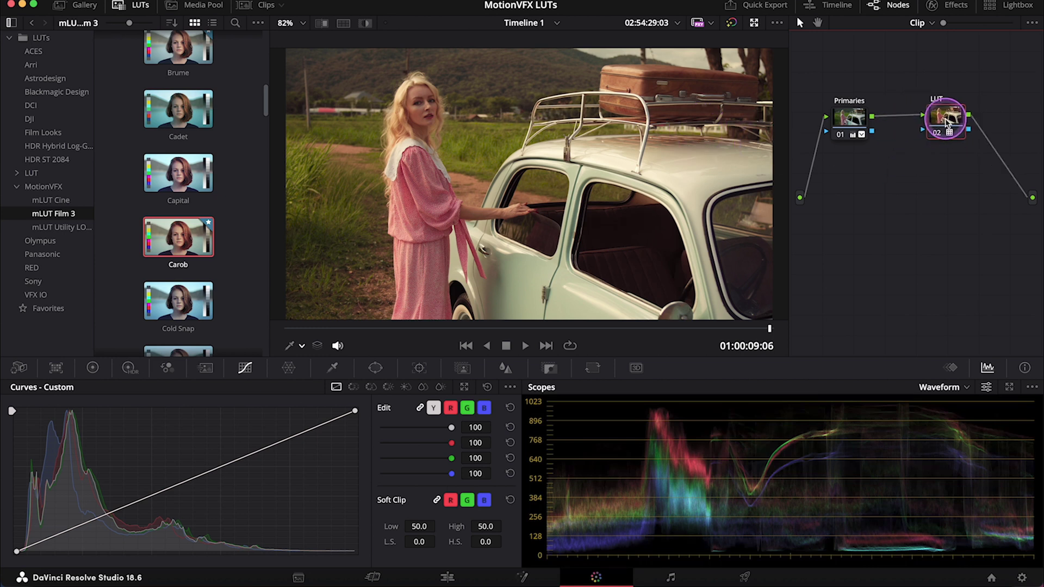
right_click(940, 129)
mouse_move(966, 185)
left_click(888, 195)
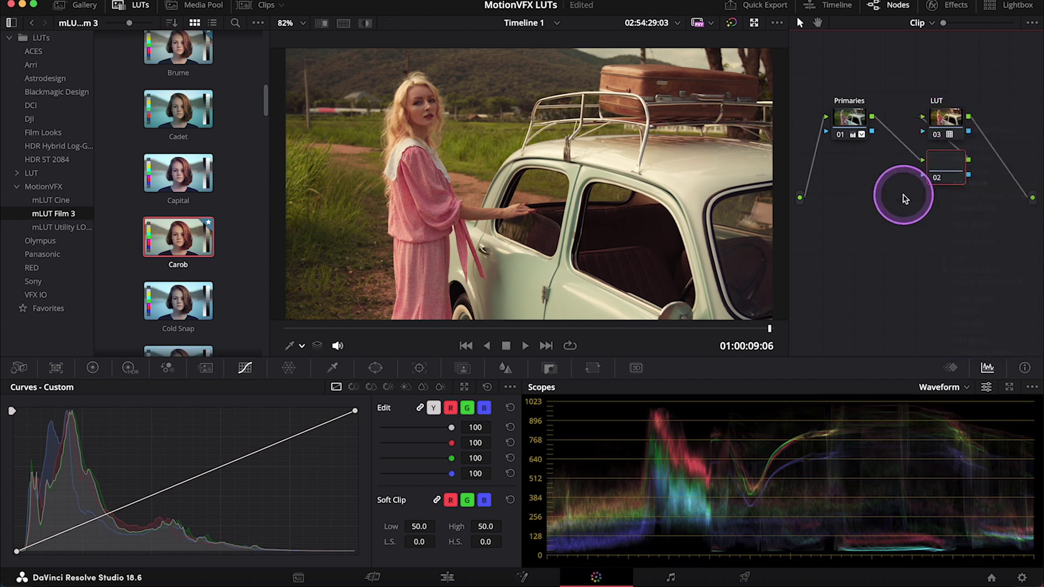
left_click_drag(948, 179, 901, 191)
Label the new node 'Adjustment'
right_click(914, 197)
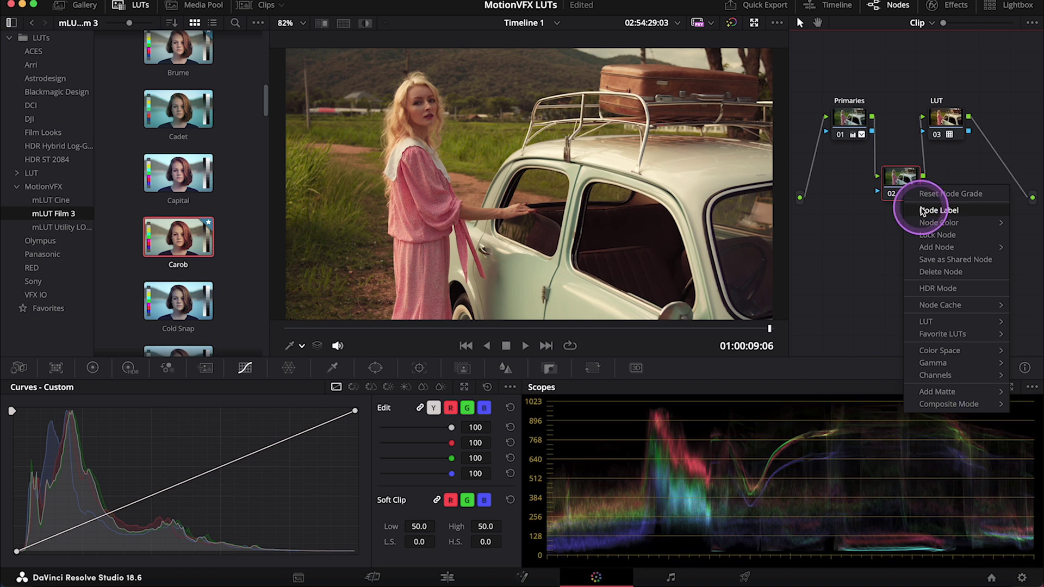
left_click(923, 209)
type("Adjustm...")
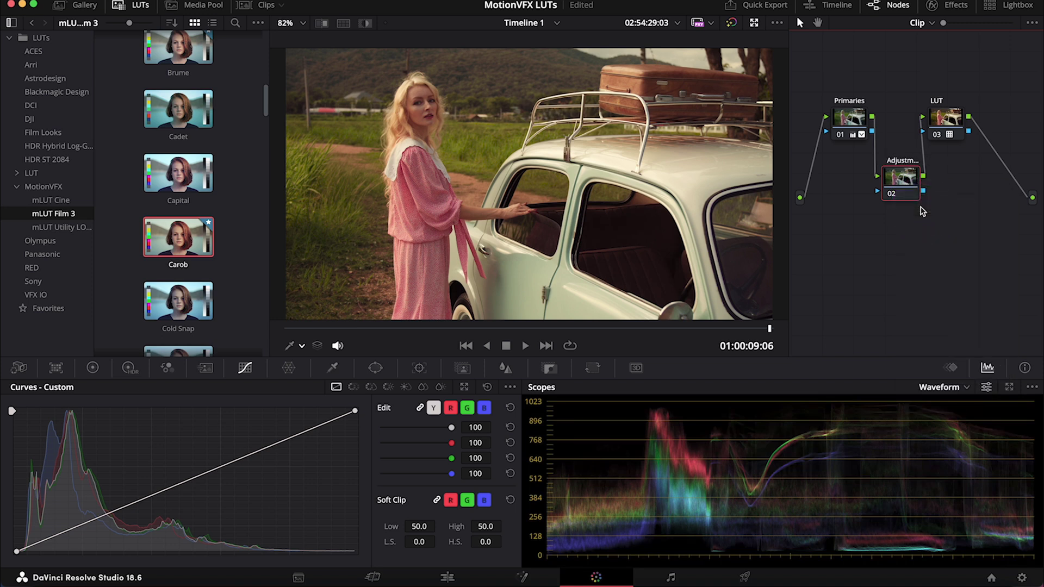
left_click(903, 184)
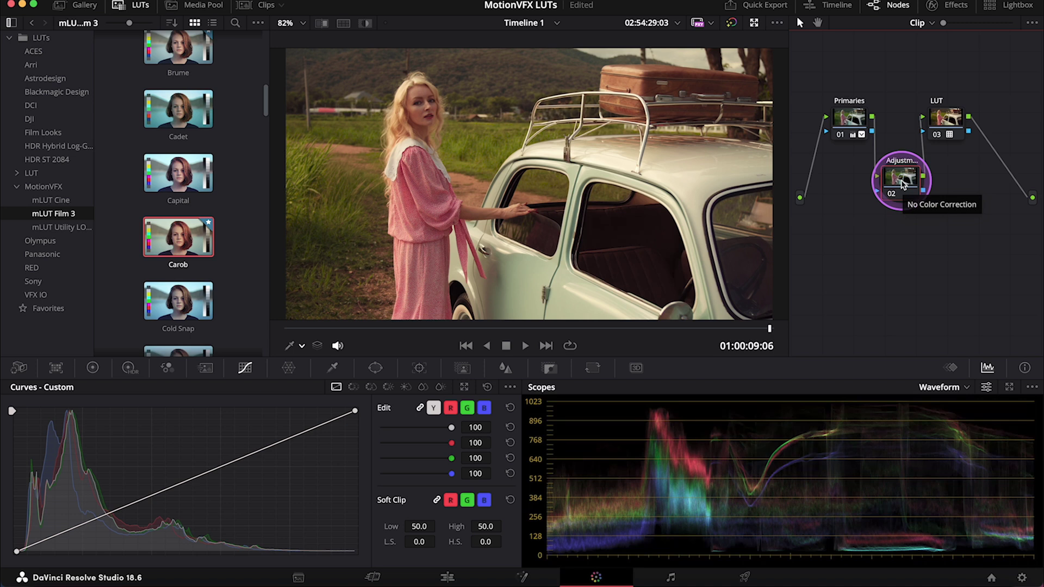
left_click(522, 229)
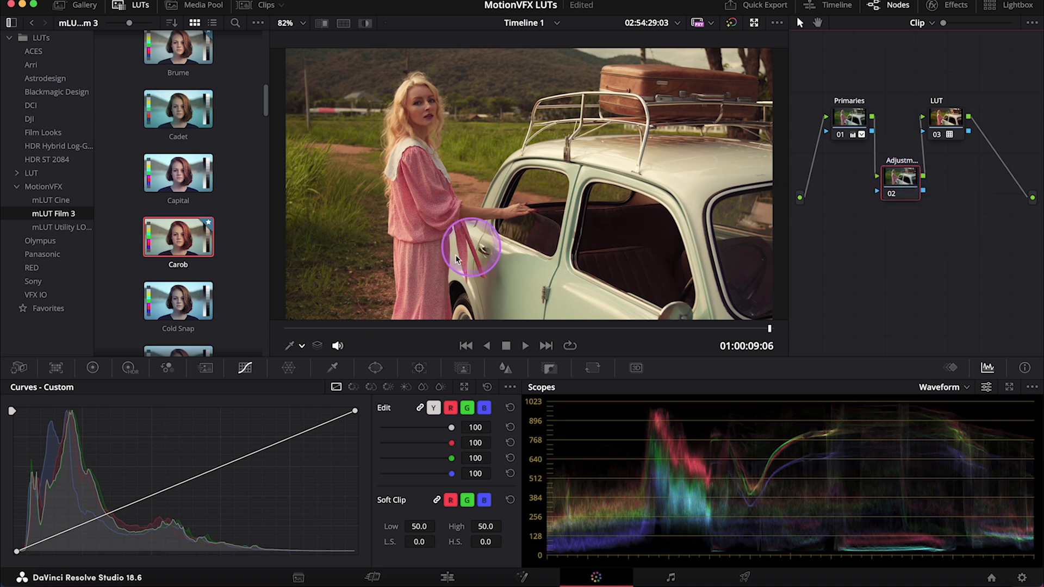
In the Primaries wheels, set Gain to 0.90, Temp to -400.0 and Tint to -2.00
left_click(98, 373)
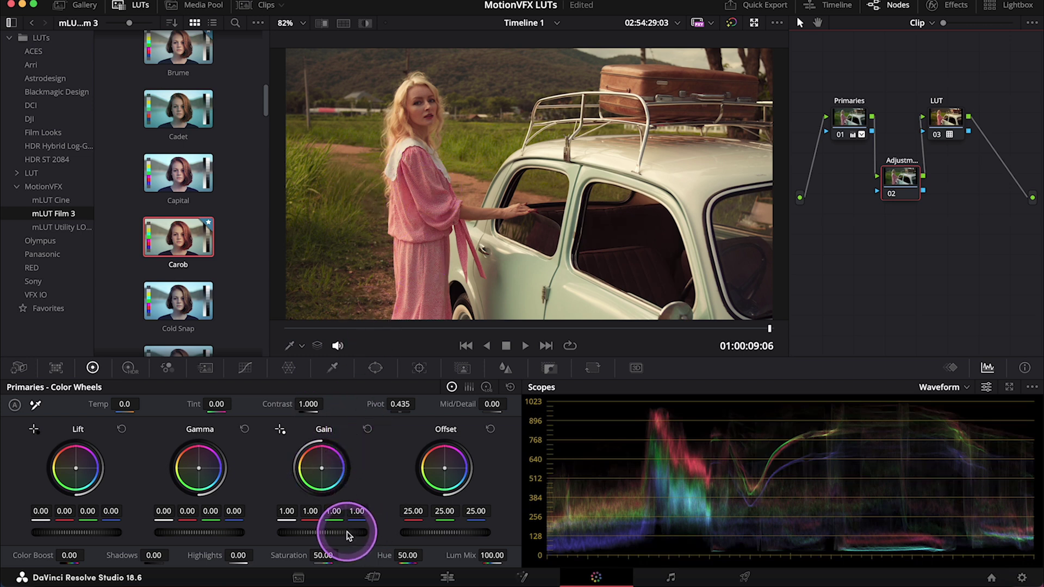
left_click_drag(348, 536, 269, 517)
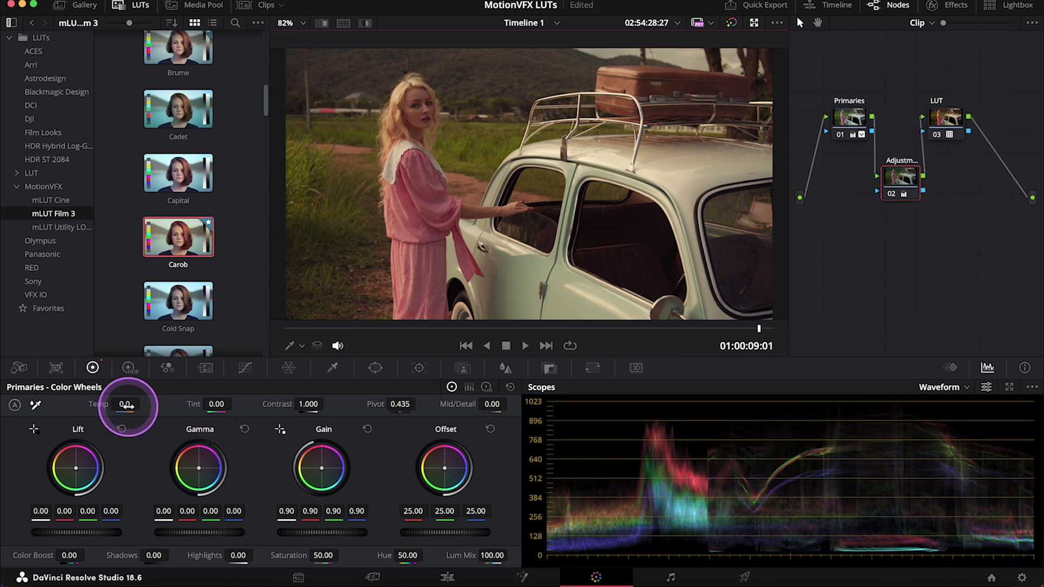
left_click_drag(128, 405, 100, 406)
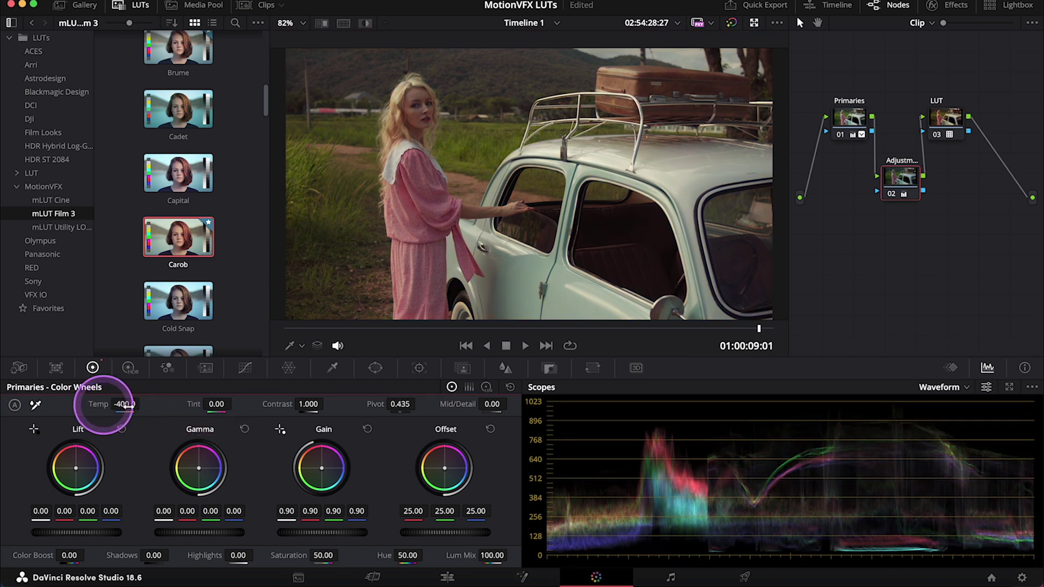
left_click_drag(226, 404, 218, 404)
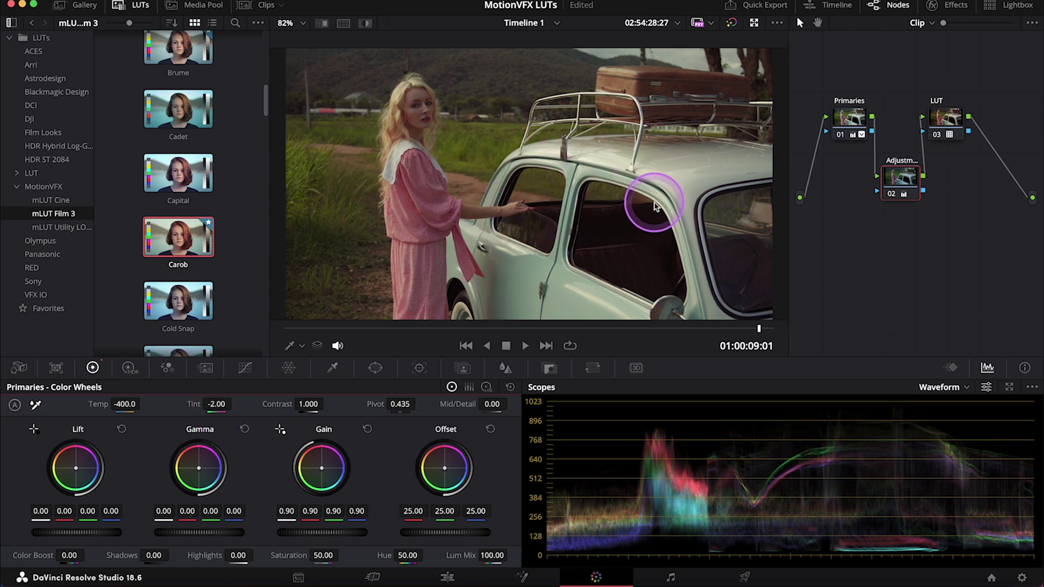
Select the LUT node and set its Key Output Gain to 0.500 in the Key palette
left_click(945, 124)
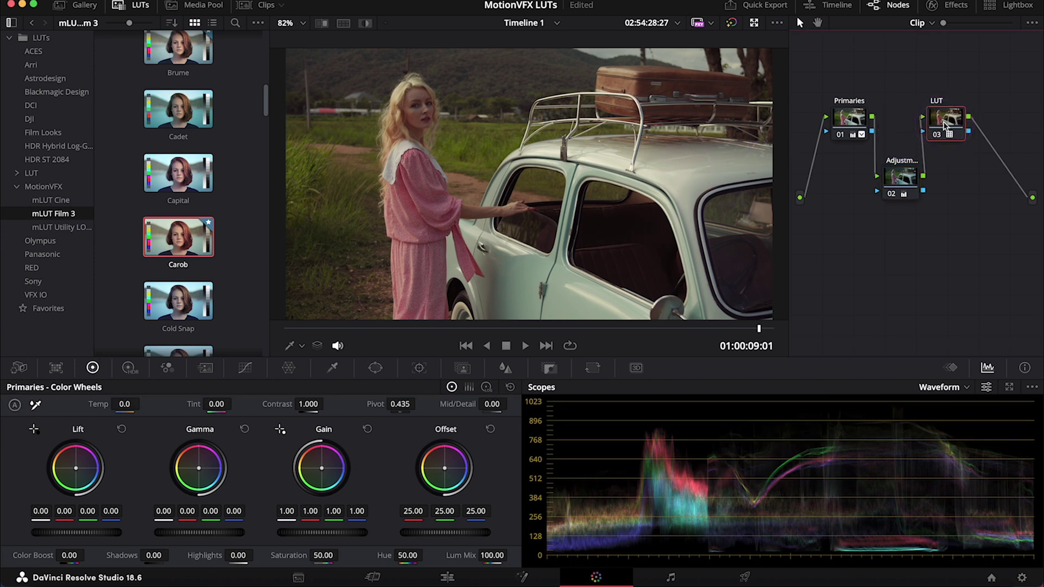
left_click(550, 369)
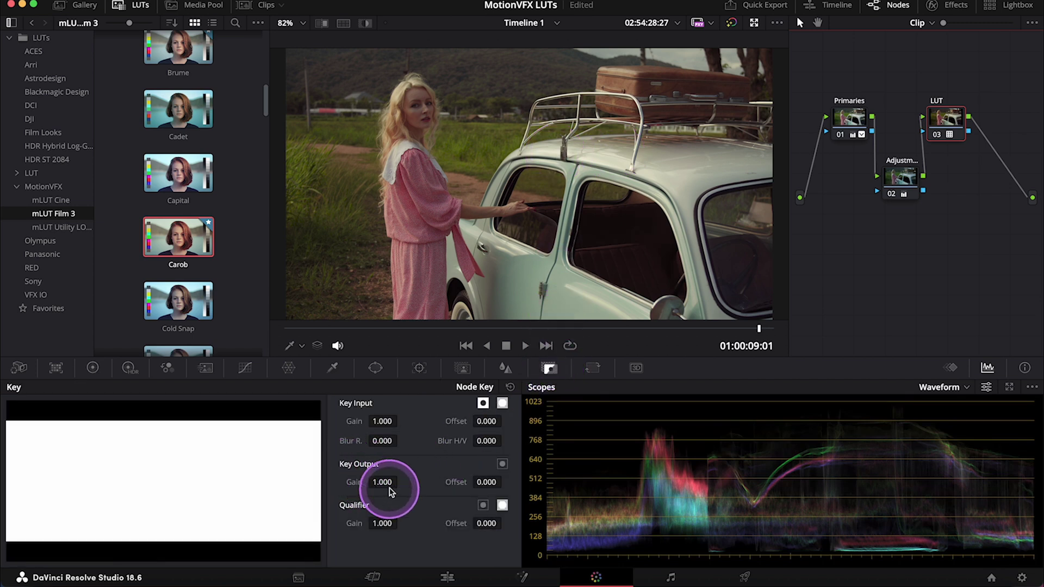
left_click(390, 483)
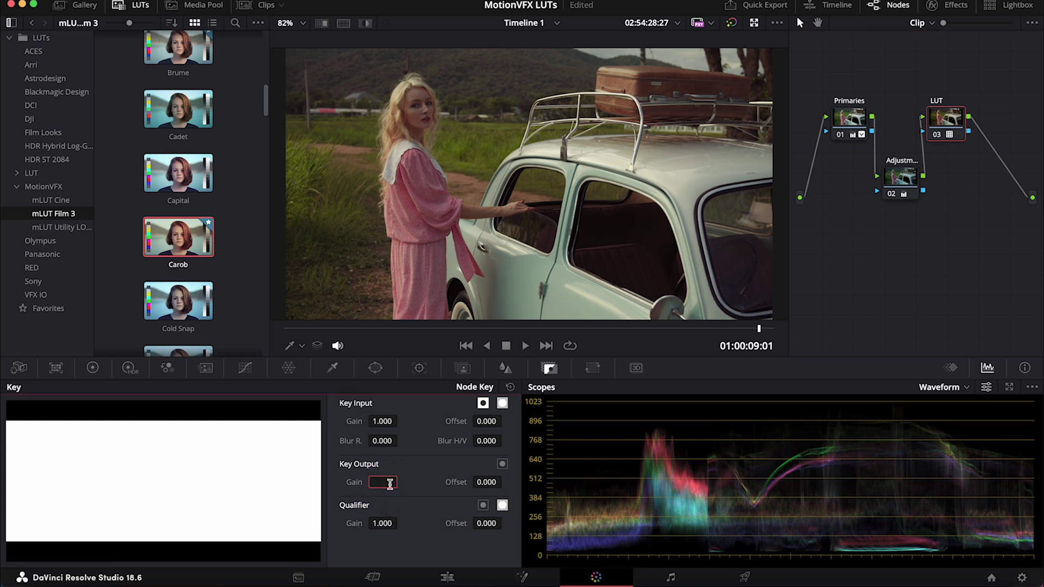
key("Return")
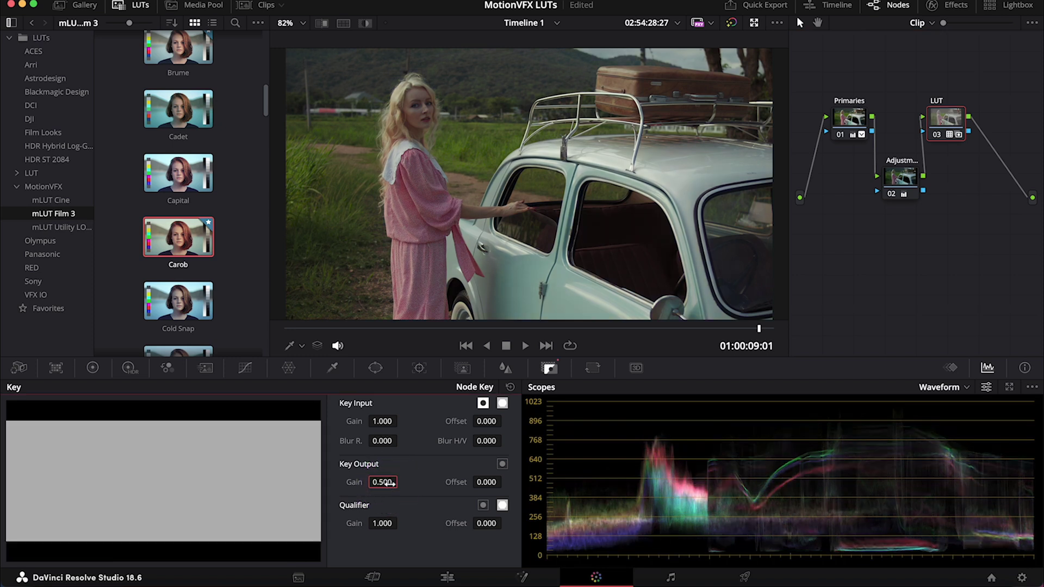